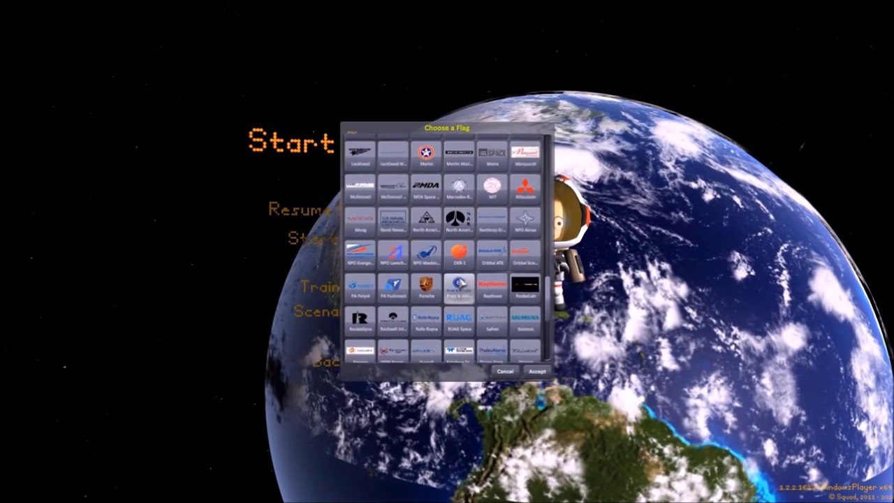
Choose the ESA flag for the new game and accept it
{"action": "scroll", "coordinate": [447, 276], "scroll_direction": "up", "scroll_amount": 5}
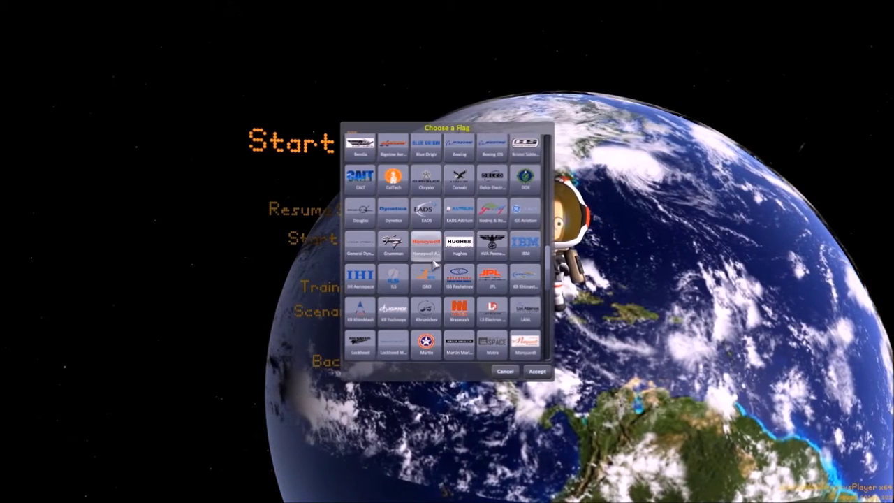
{"action": "scroll", "coordinate": [435, 261], "scroll_direction": "up", "scroll_amount": 4}
{"action": "scroll", "coordinate": [435, 261], "scroll_direction": "up", "scroll_amount": 5}
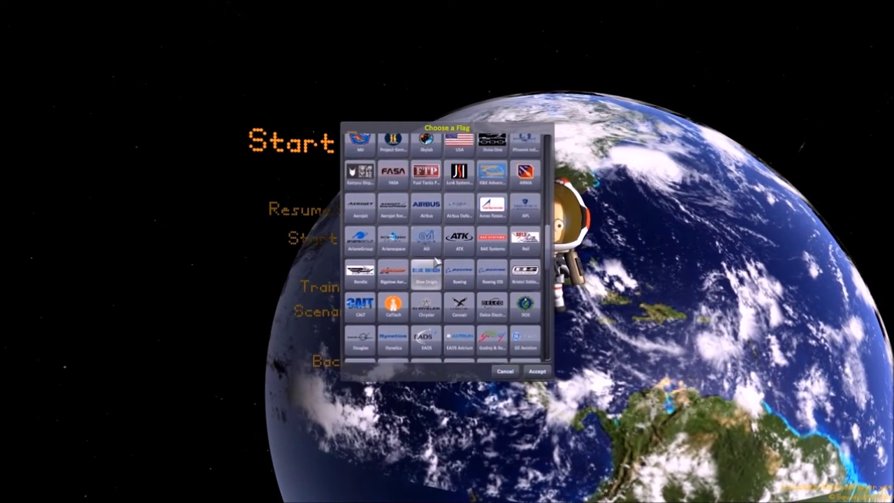
{"action": "scroll", "coordinate": [428, 271], "scroll_direction": "up", "scroll_amount": 1}
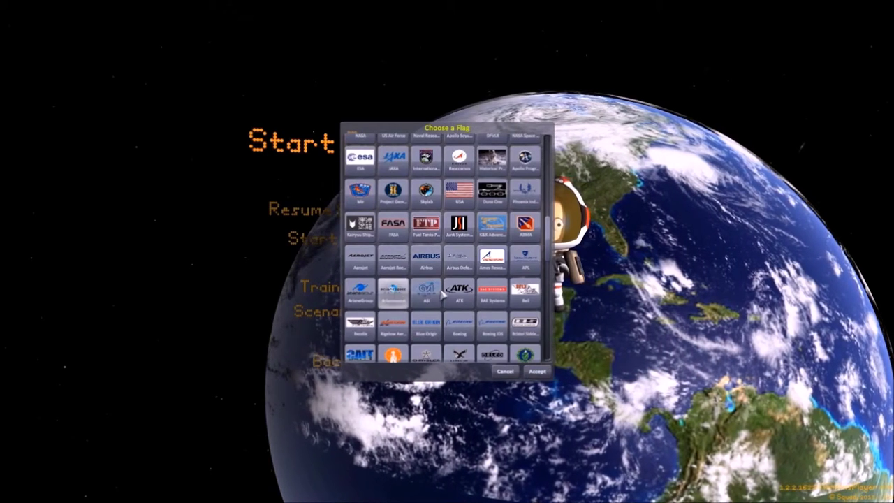
{"action": "scroll", "coordinate": [427, 294], "scroll_direction": "up", "scroll_amount": 5}
{"action": "scroll", "coordinate": [443, 292], "scroll_direction": "up", "scroll_amount": 1}
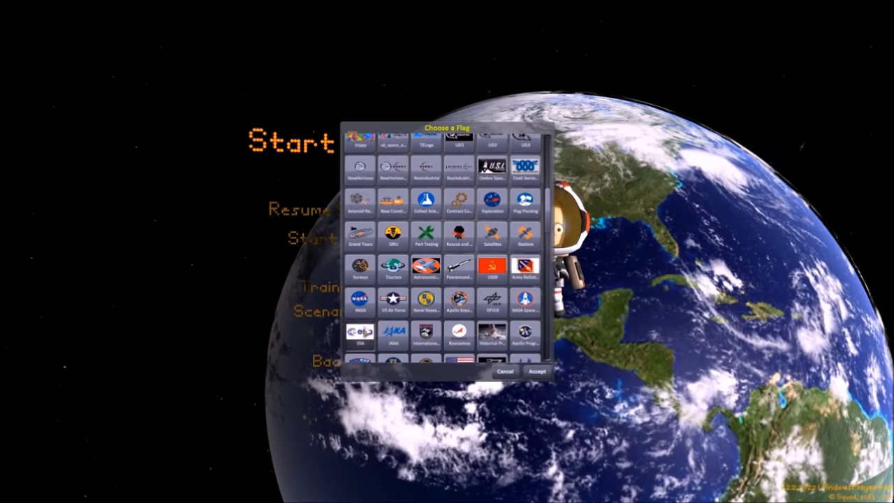
{"action": "scroll", "coordinate": [368, 331], "scroll_direction": "down", "scroll_amount": 1}
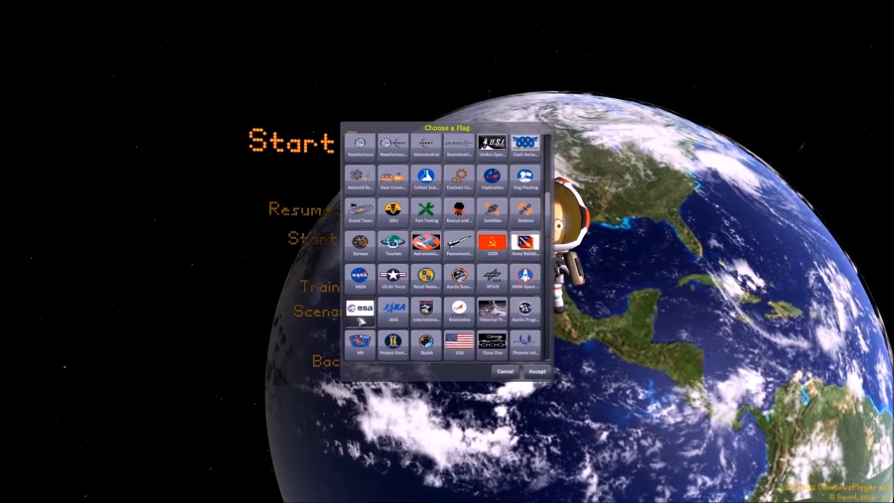
{"action": "left_click", "coordinate": [538, 371]}
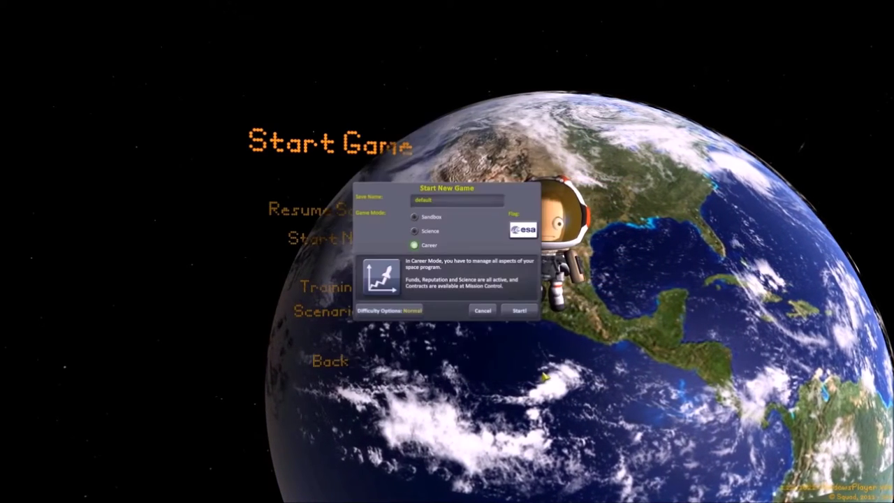
Name the new save "RSS youtube"
{"action": "left_click_drag", "start_coordinate": [449, 202], "coordinate": [386, 203]}
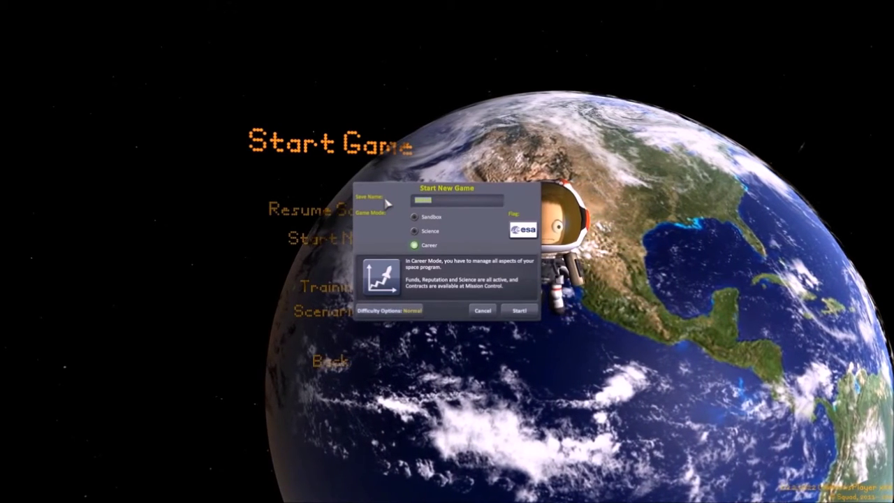
{"action": "type", "text": "RSS"}
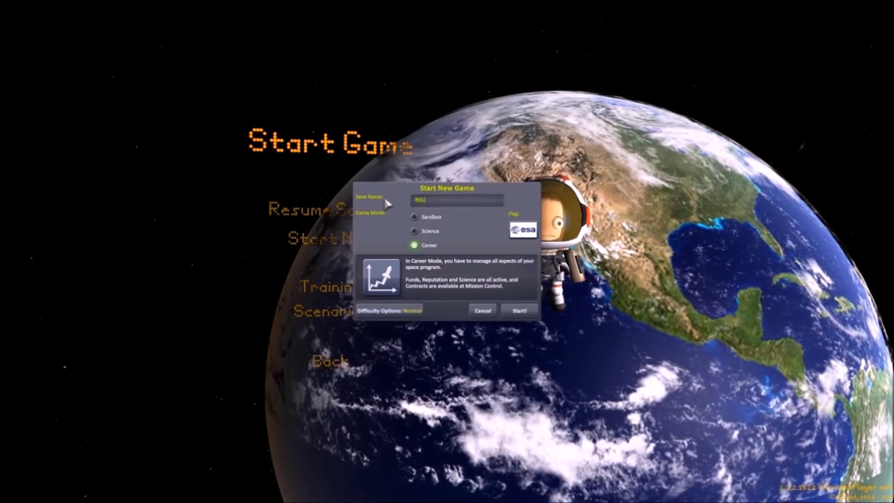
{"action": "type", "text": " vou"}
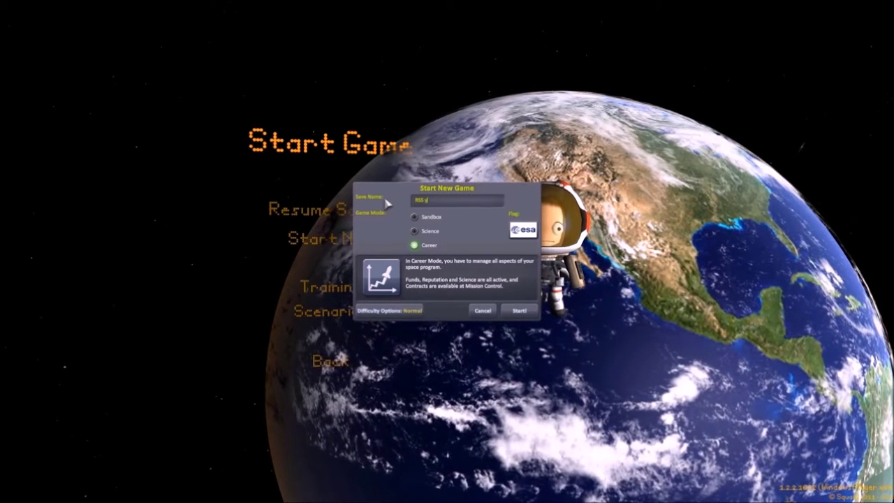
{"action": "type", "text": "tube"}
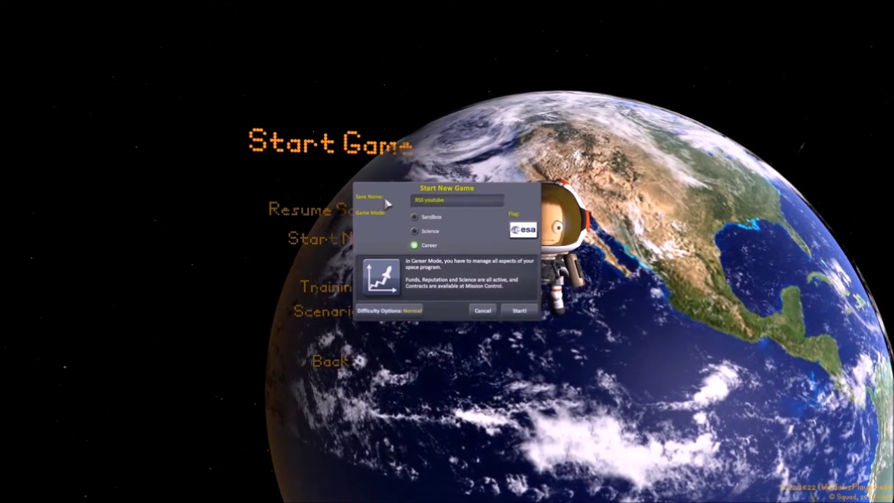
In the difficulty options, turn off Missing Crews Respawn and No Entry Purchase Required on Research, and enable Plasma Blackout
{"action": "left_click", "coordinate": [406, 315]}
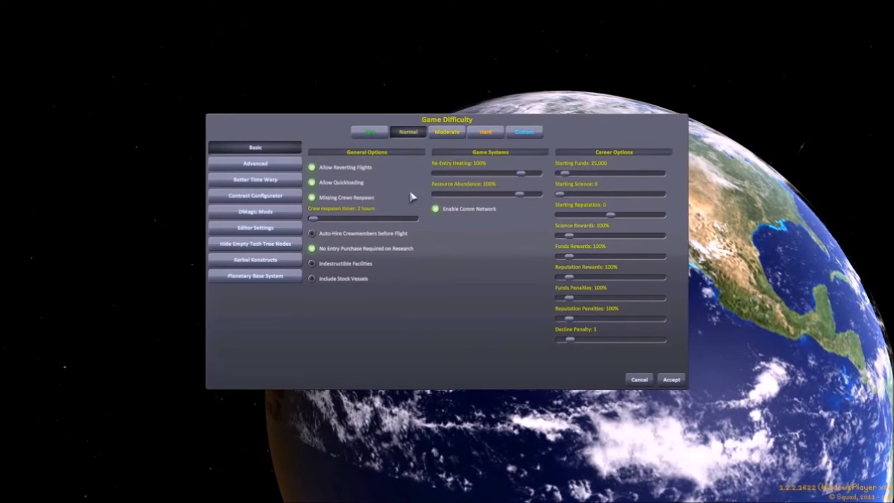
{"action": "left_click", "coordinate": [312, 198]}
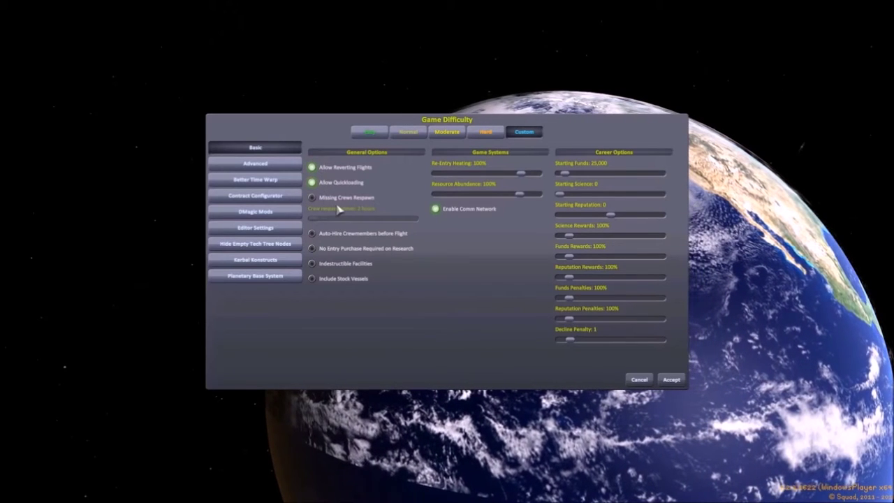
{"action": "left_click", "coordinate": [271, 166]}
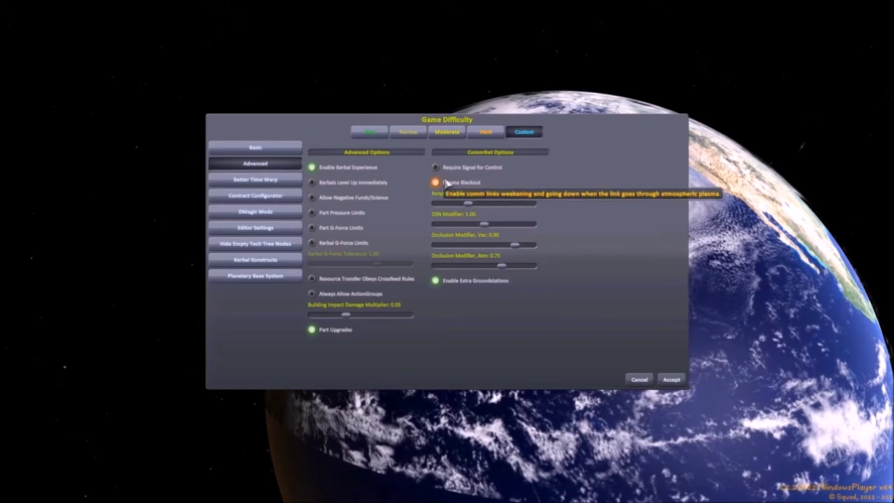
{"action": "left_click", "coordinate": [436, 182]}
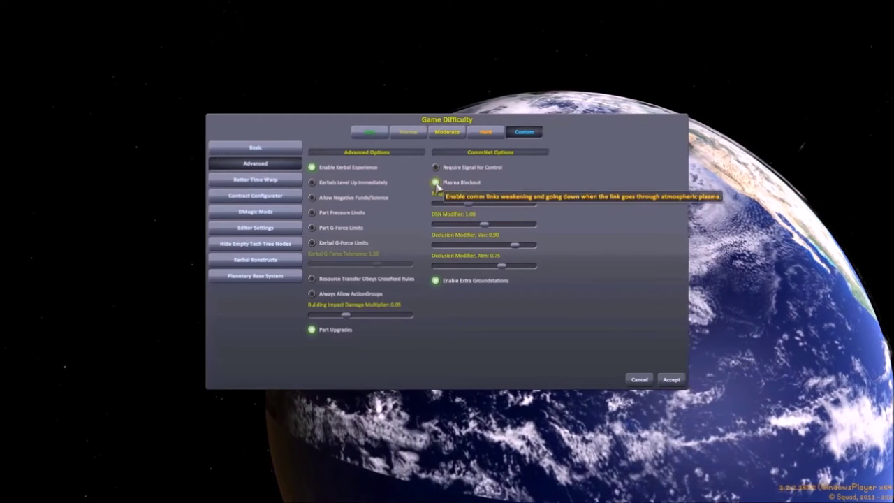
In the basic difficulty options, allow reverting flights and quickloading, and include stock vessels
{"action": "left_click", "coordinate": [257, 147]}
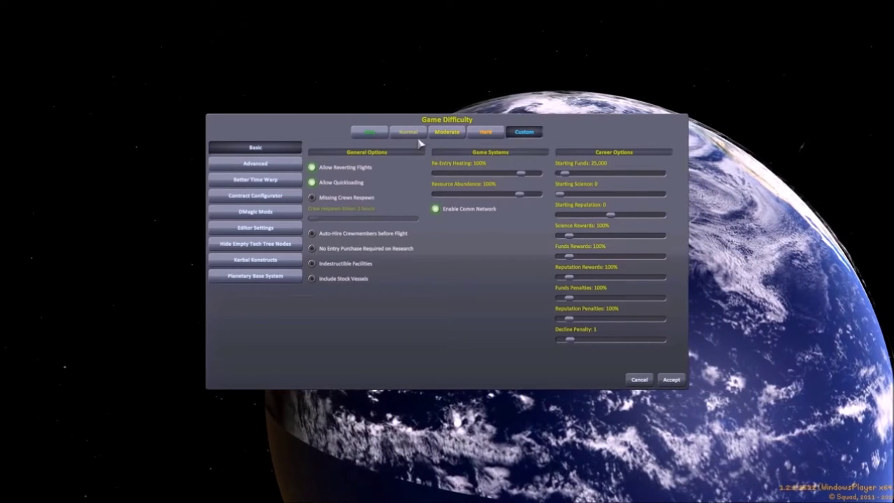
{"action": "left_click", "coordinate": [312, 168]}
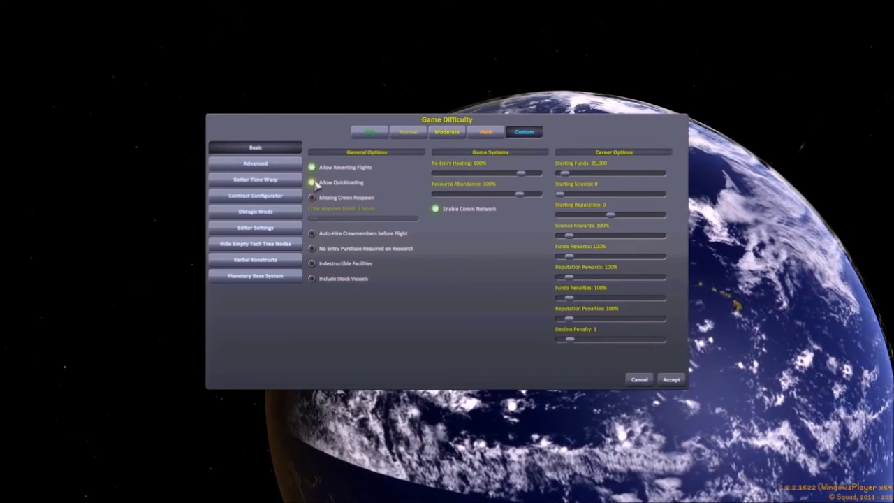
{"action": "left_click", "coordinate": [312, 181]}
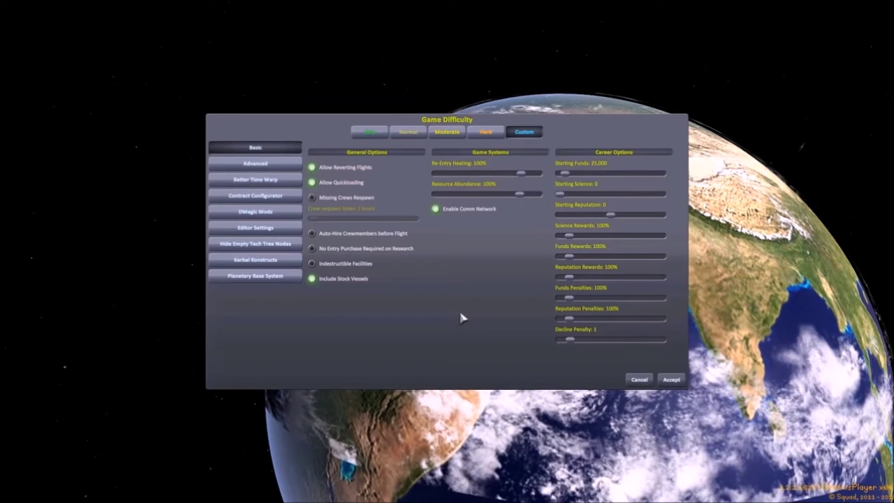
Enable Part G-Force Limits and Kerbal G-Force Limits in the advanced difficulty options
{"action": "left_click", "coordinate": [263, 162]}
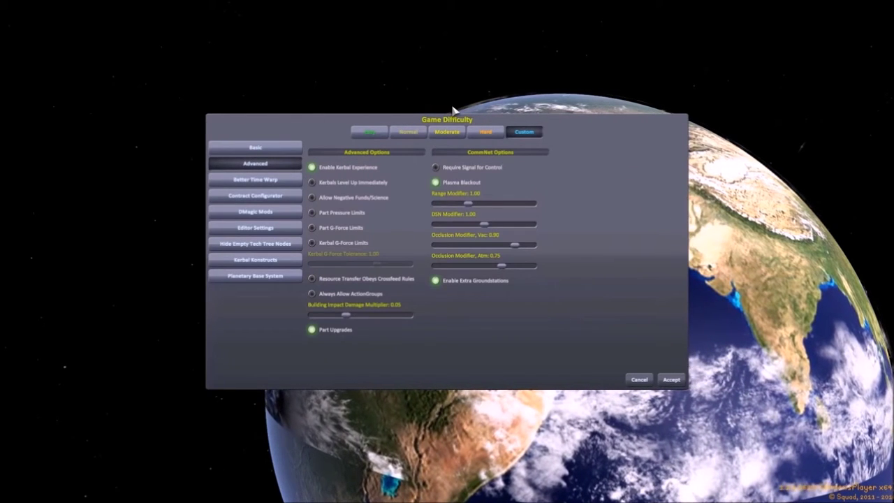
{"action": "mouse_move", "coordinate": [312, 171]}
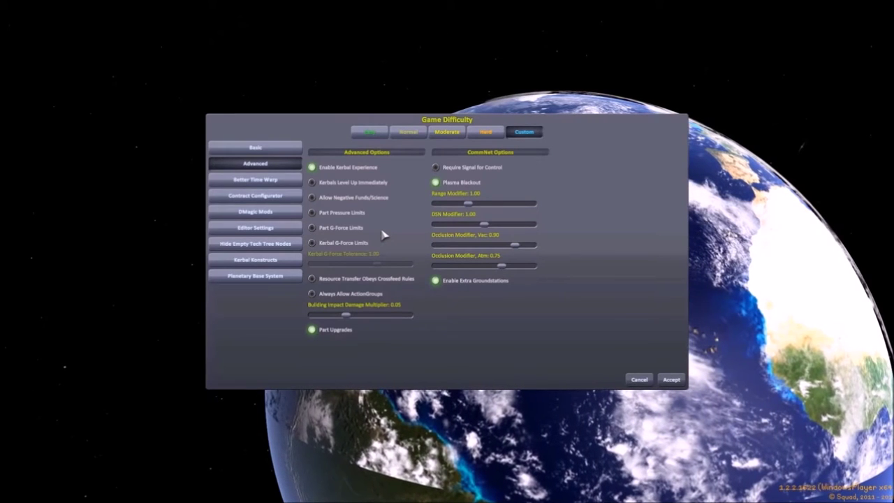
{"action": "left_click", "coordinate": [312, 228]}
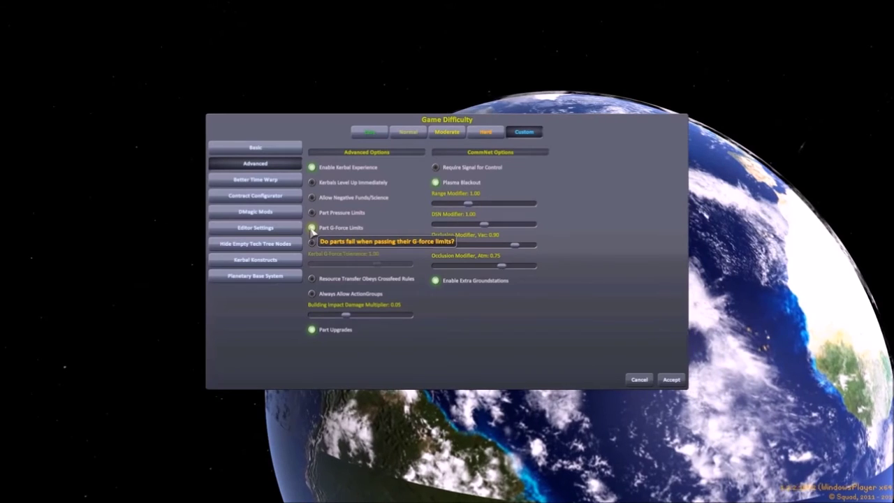
{"action": "left_click", "coordinate": [319, 244]}
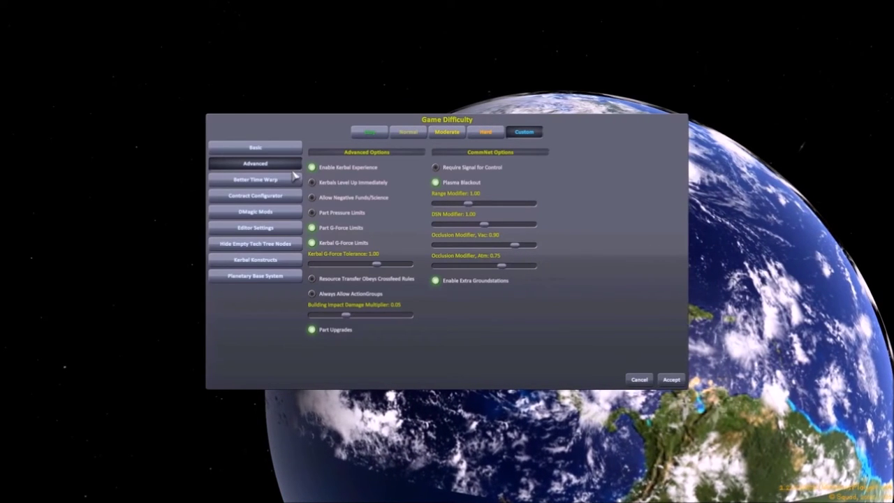
Check the Better Time Warp settings and enable the Anomalies, Asteroid Recovery, Asteroid Survey, Base Construction, Collect Science and Flag Planting stock contracts
{"action": "left_click", "coordinate": [261, 181]}
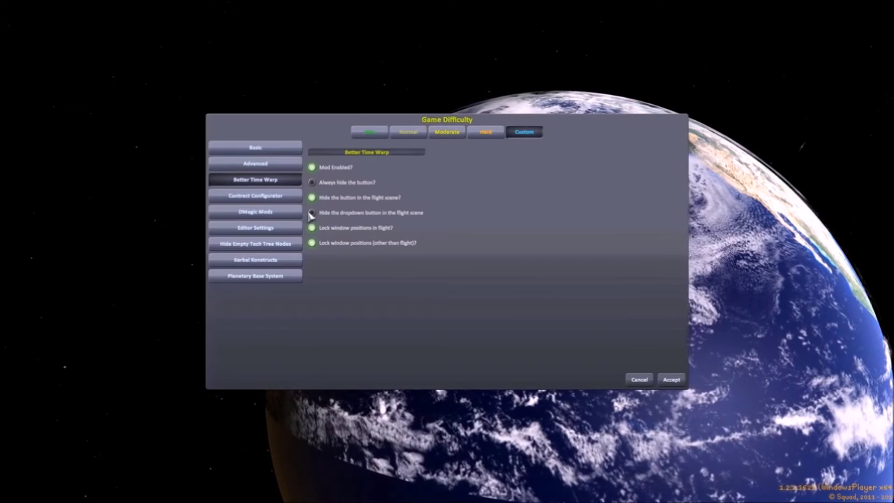
{"action": "left_click", "coordinate": [256, 199]}
{"action": "left_click", "coordinate": [561, 168]}
{"action": "left_click", "coordinate": [561, 182]}
{"action": "left_click", "coordinate": [561, 197]}
{"action": "left_click", "coordinate": [563, 213]}
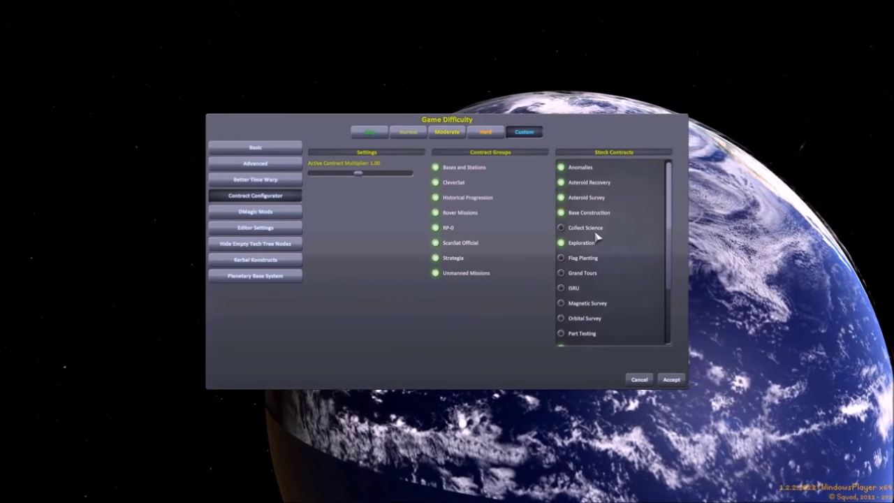
{"action": "left_click", "coordinate": [562, 229]}
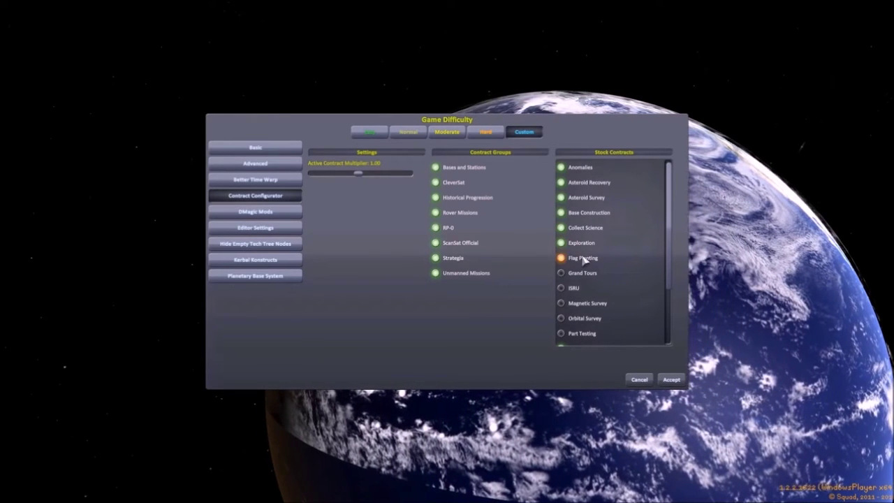
{"action": "left_click", "coordinate": [562, 258]}
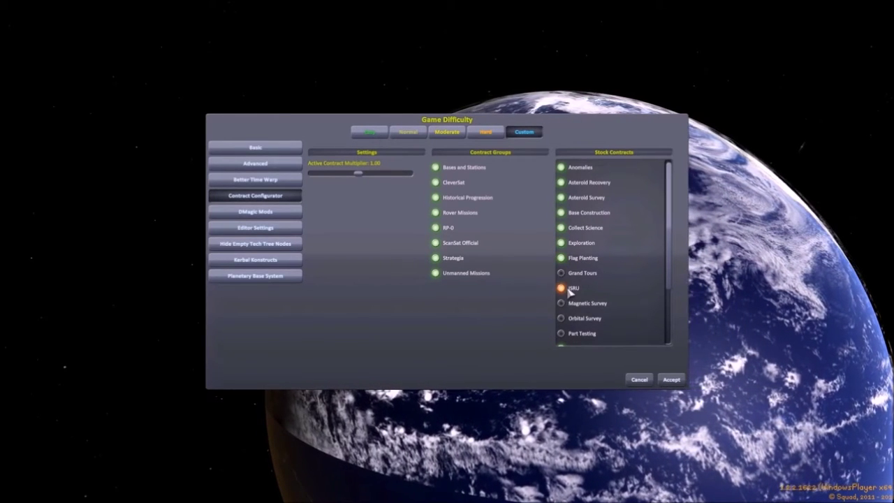
Enable the Magnetic Survey, Orbital Survey and Part Testing stock contracts
{"action": "scroll", "coordinate": [608, 258], "scroll_direction": "down", "scroll_amount": 1}
{"action": "scroll", "coordinate": [615, 254], "scroll_direction": "down", "scroll_amount": 1}
{"action": "scroll", "coordinate": [607, 254], "scroll_direction": "down", "scroll_amount": 2}
{"action": "left_click", "coordinate": [561, 236]}
{"action": "left_click", "coordinate": [562, 252]}
{"action": "left_click", "coordinate": [562, 267]}
Enable the Rescue and Recovery, Satellites, Stations, Surveys and Tourism stock contracts
{"action": "scroll", "coordinate": [628, 251], "scroll_direction": "down", "scroll_amount": 1}
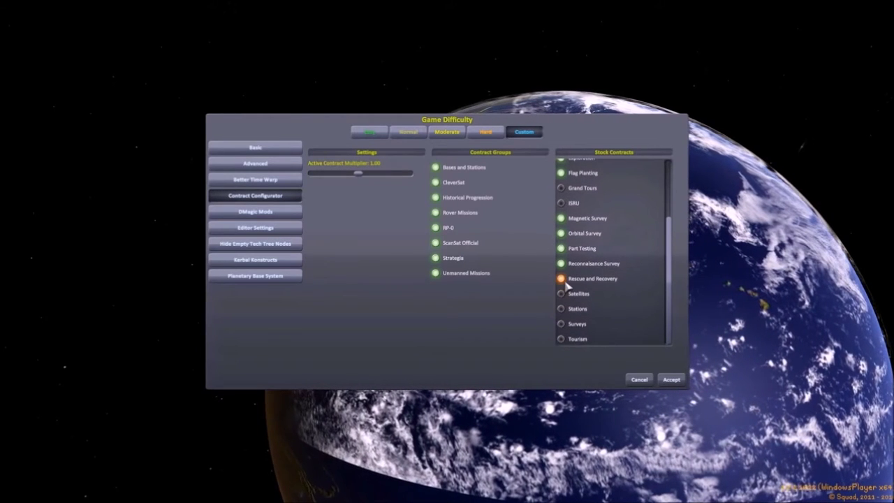
{"action": "left_click", "coordinate": [563, 280]}
{"action": "left_click", "coordinate": [561, 295]}
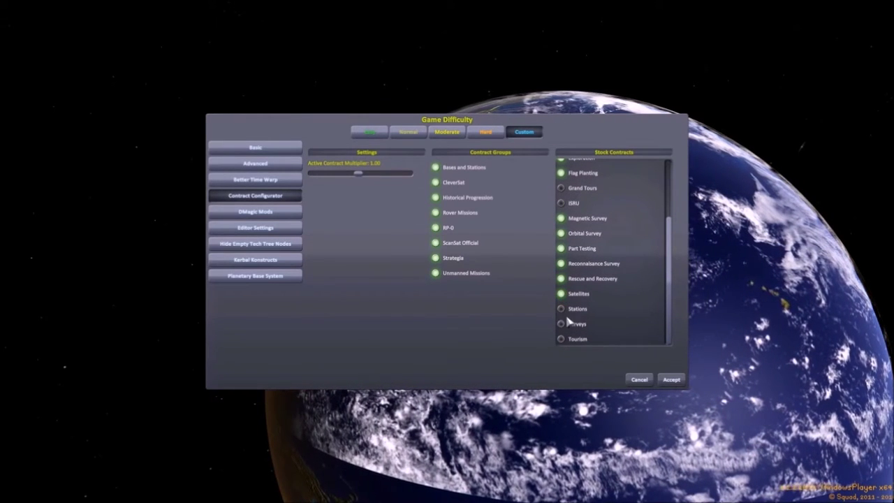
{"action": "left_click", "coordinate": [561, 324]}
{"action": "left_click", "coordinate": [562, 309]}
{"action": "left_click", "coordinate": [561, 339]}
{"action": "scroll", "coordinate": [595, 328], "scroll_direction": "up", "scroll_amount": 5}
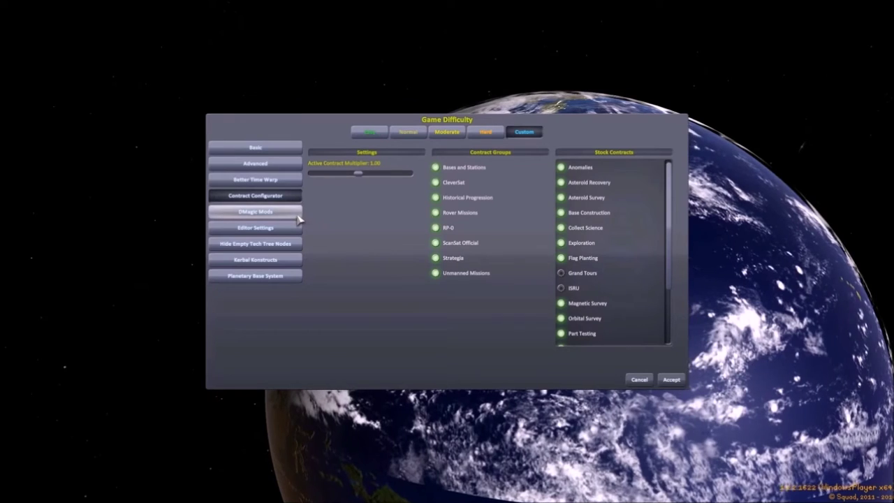
Review the DMagic Mods, Editor Settings, Hide Empty Tech Tree Nodes, Kerbal Konstructs and Planetary Base System difficulty settings
{"action": "left_click", "coordinate": [299, 216]}
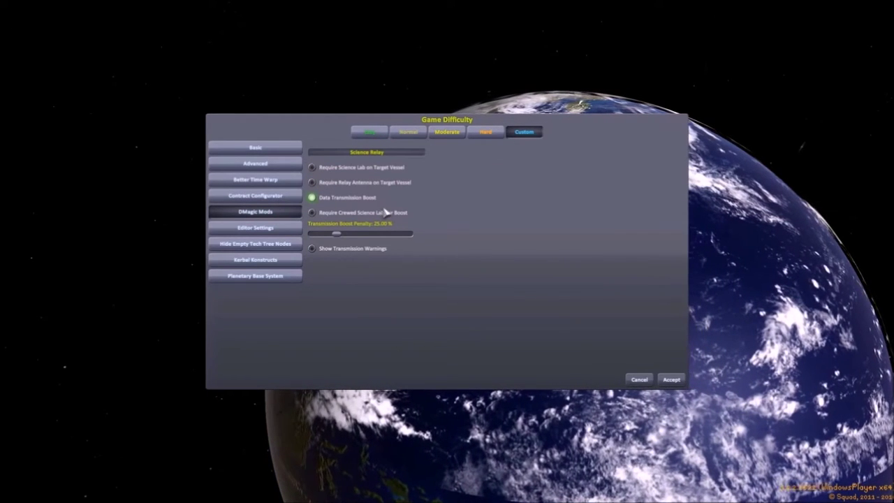
{"action": "left_click", "coordinate": [264, 229]}
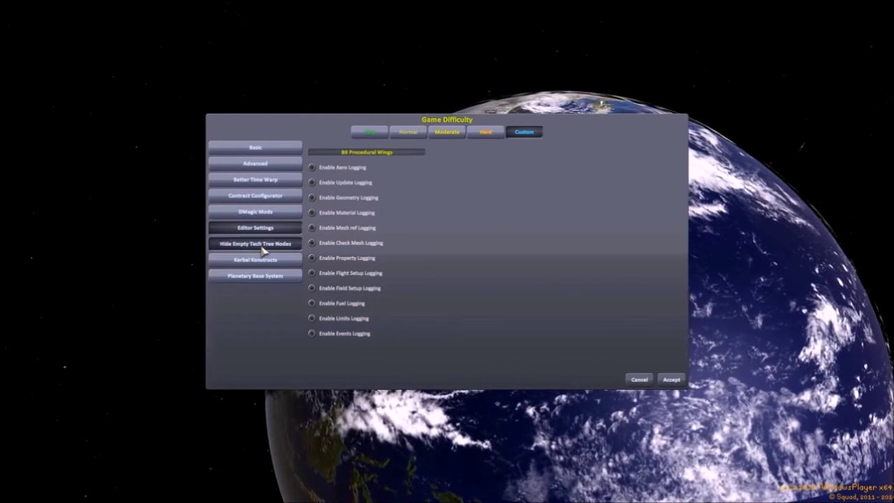
{"action": "left_click", "coordinate": [263, 246]}
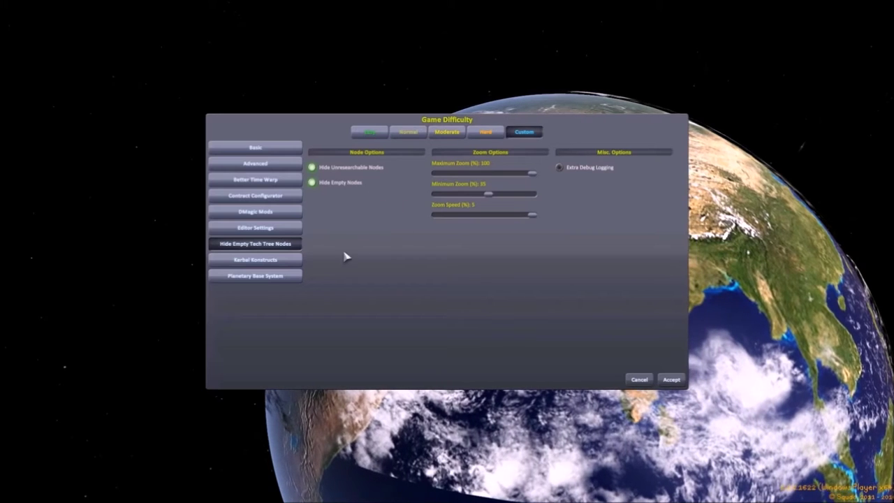
{"action": "left_click", "coordinate": [287, 261]}
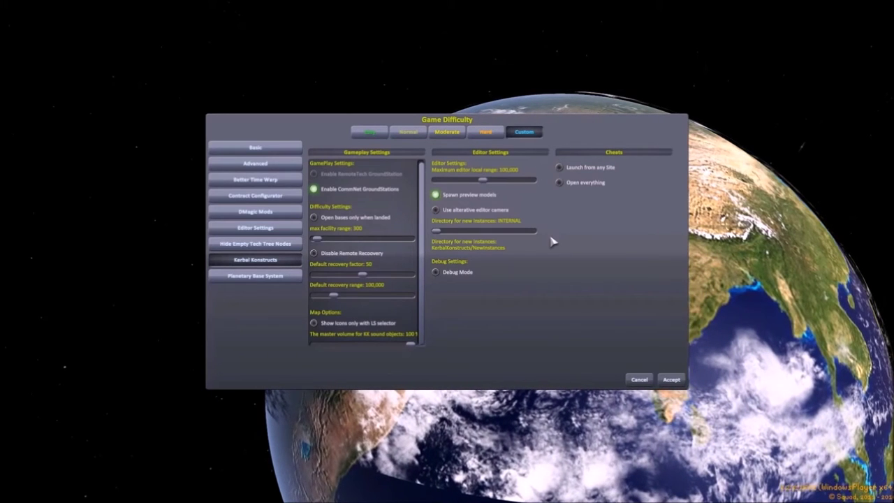
{"action": "scroll", "coordinate": [369, 300], "scroll_direction": "down", "scroll_amount": 1}
{"action": "scroll", "coordinate": [370, 266], "scroll_direction": "up", "scroll_amount": 1}
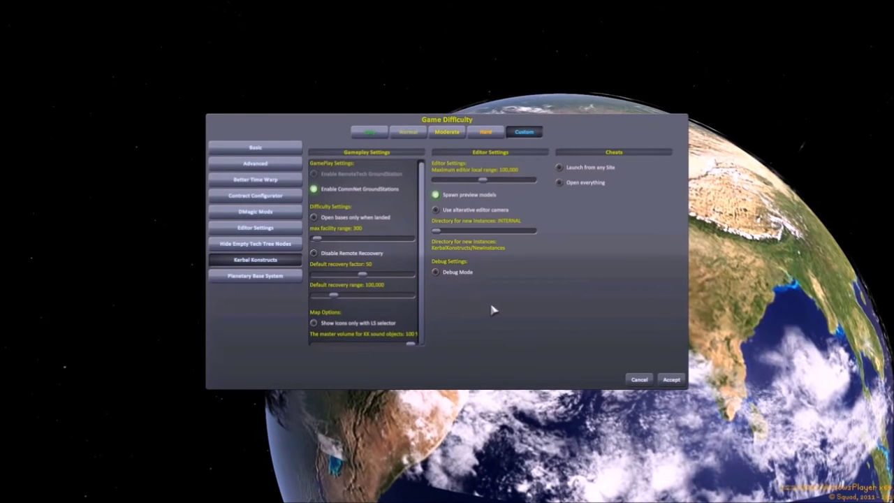
{"action": "left_click", "coordinate": [249, 278]}
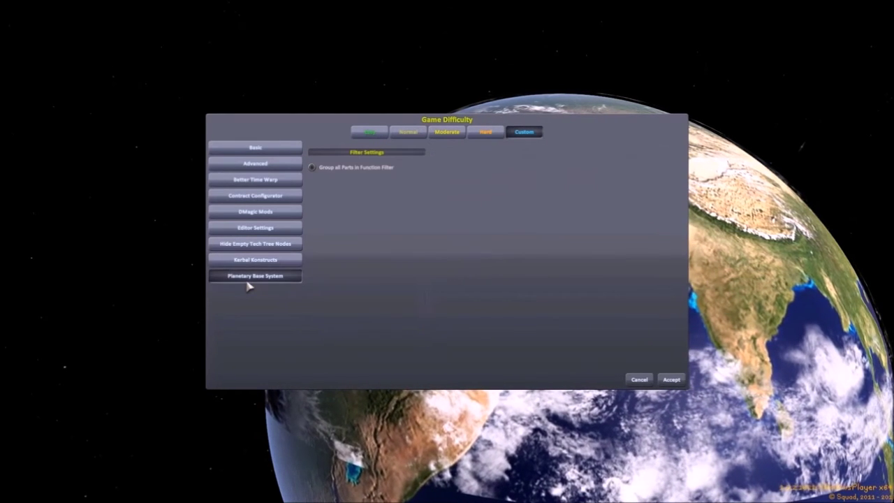
{"action": "left_click", "coordinate": [322, 171]}
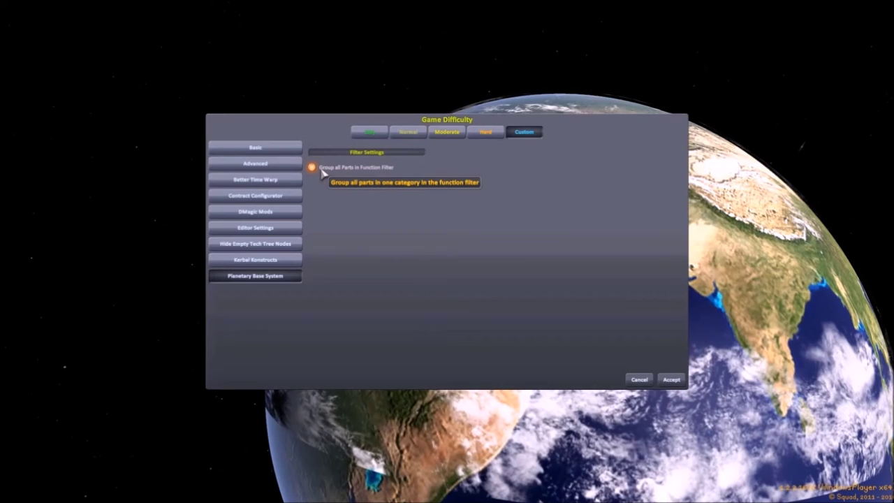
Enable Group all Parts in Function Filter, then start the career game with the accepted custom difficulty
{"action": "left_click", "coordinate": [324, 173]}
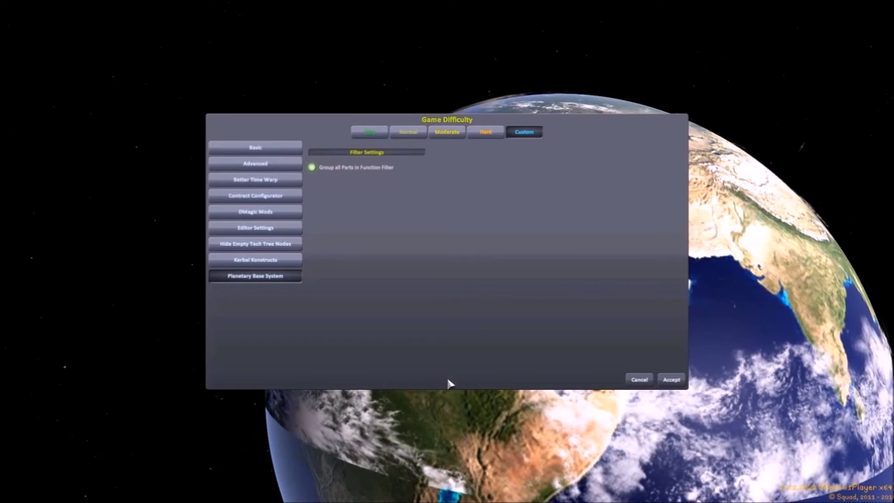
{"action": "left_click", "coordinate": [294, 148]}
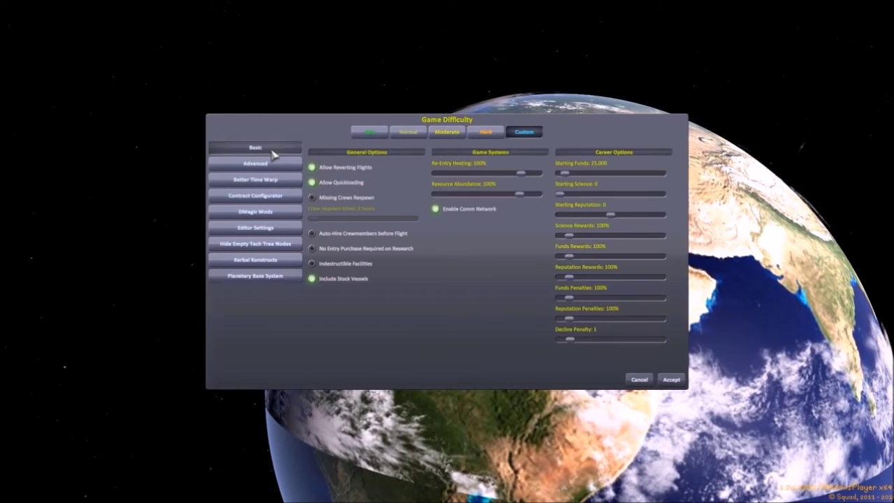
{"action": "left_click", "coordinate": [669, 380]}
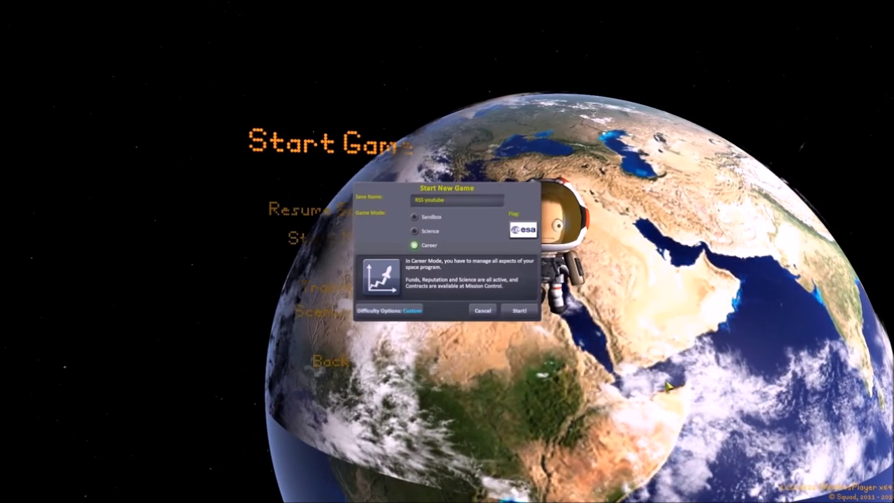
{"action": "left_click", "coordinate": [520, 311]}
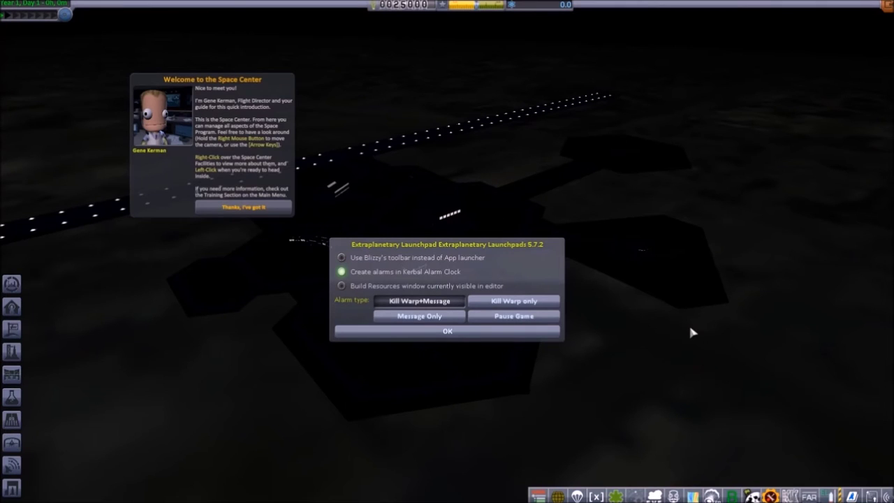
Dismiss the Extraplanetary Launchpads settings and the Space Center welcome message, and warp time forward to the next morning
{"action": "left_click", "coordinate": [540, 332]}
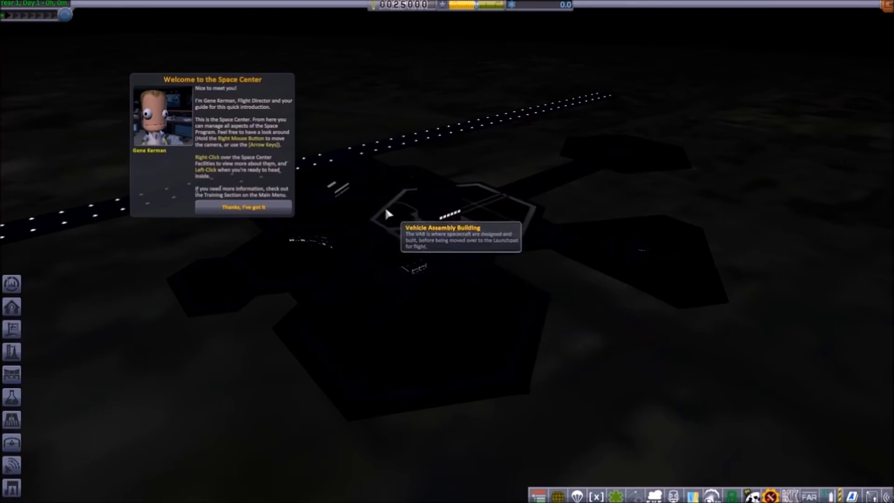
{"action": "left_click", "coordinate": [244, 207]}
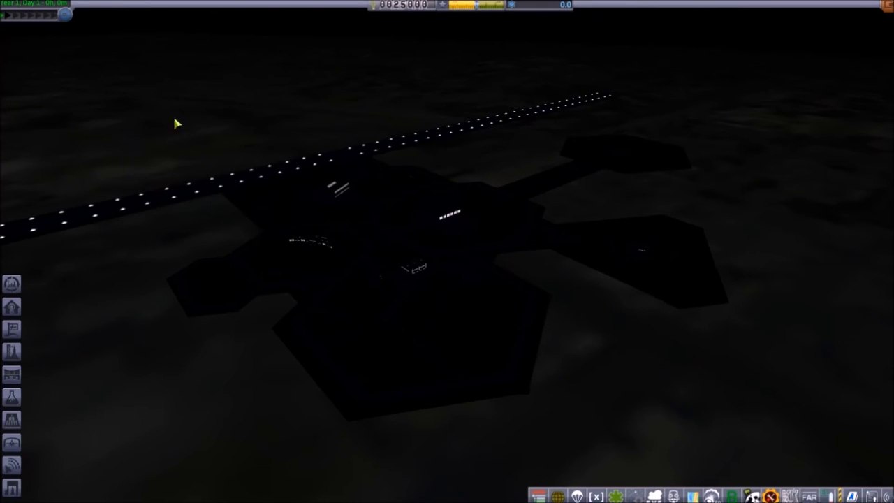
{"action": "left_click", "coordinate": [80, 24]}
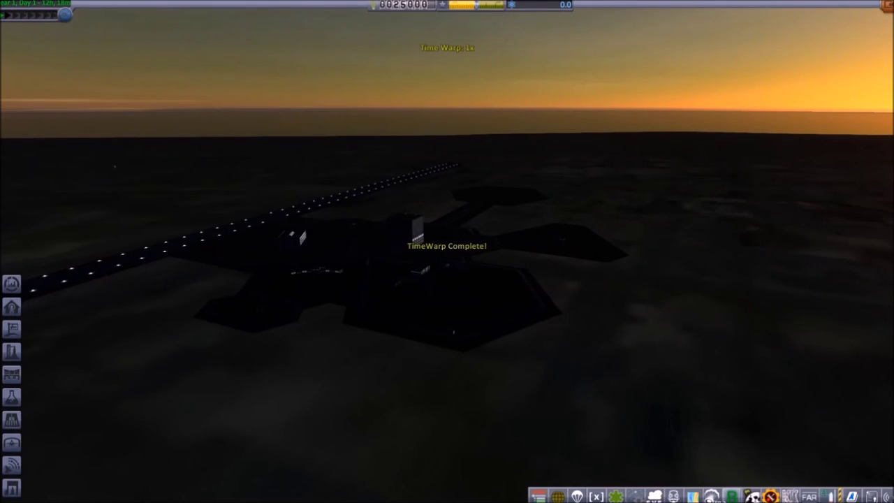
Briefly check the StageRecovery and Extraplanetary Launchpads mod settings from the Space Center and close them again
{"action": "left_click", "coordinate": [712, 496]}
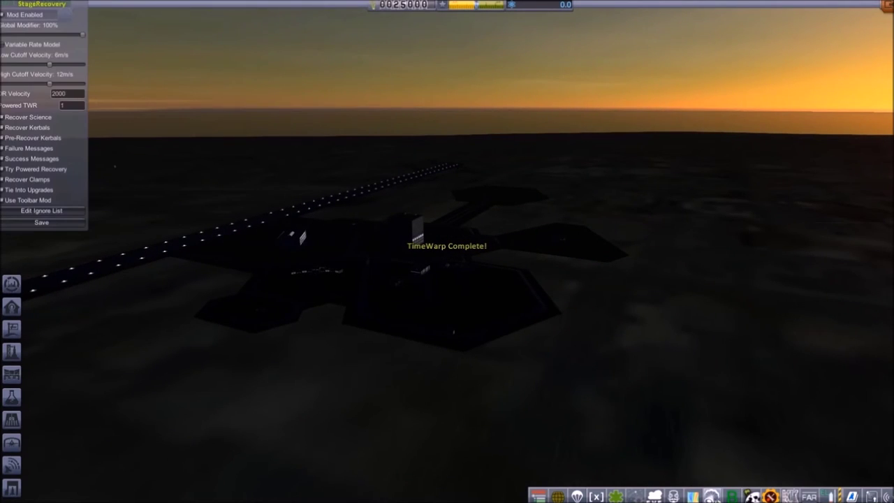
{"action": "left_click", "coordinate": [712, 496]}
{"action": "left_click", "coordinate": [712, 497]}
{"action": "left_click", "coordinate": [712, 496]}
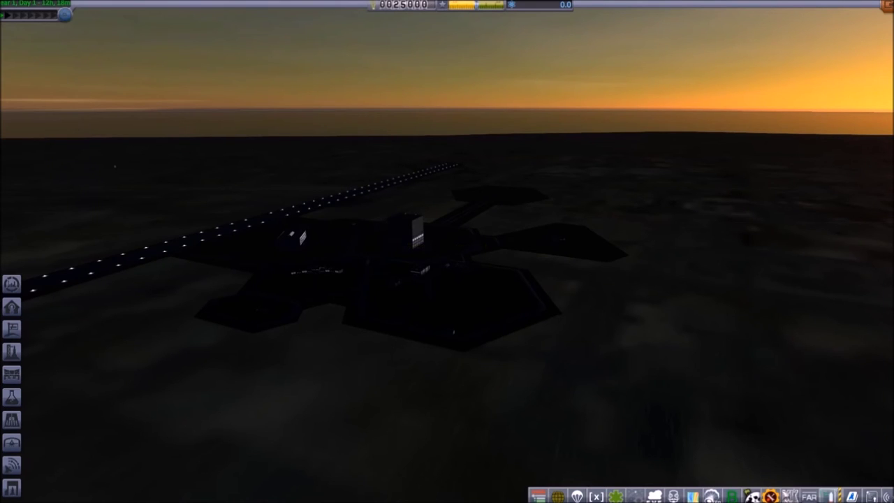
{"action": "left_click", "coordinate": [828, 496]}
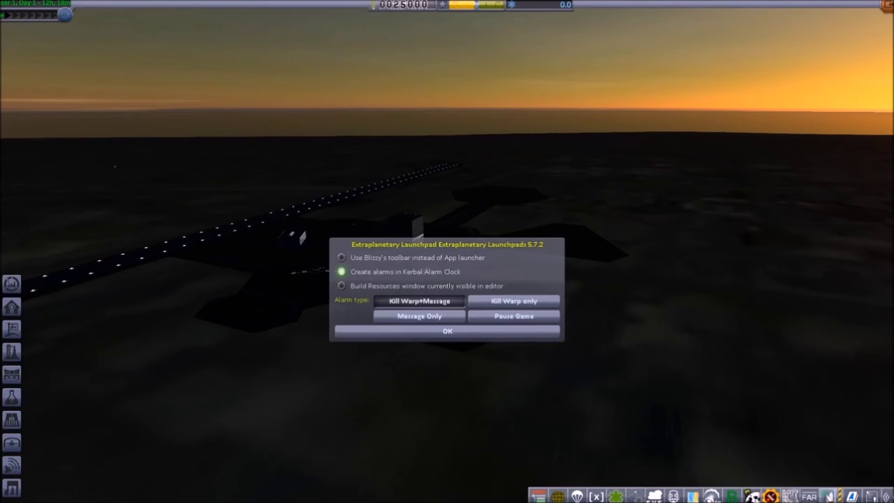
{"action": "left_click", "coordinate": [828, 496]}
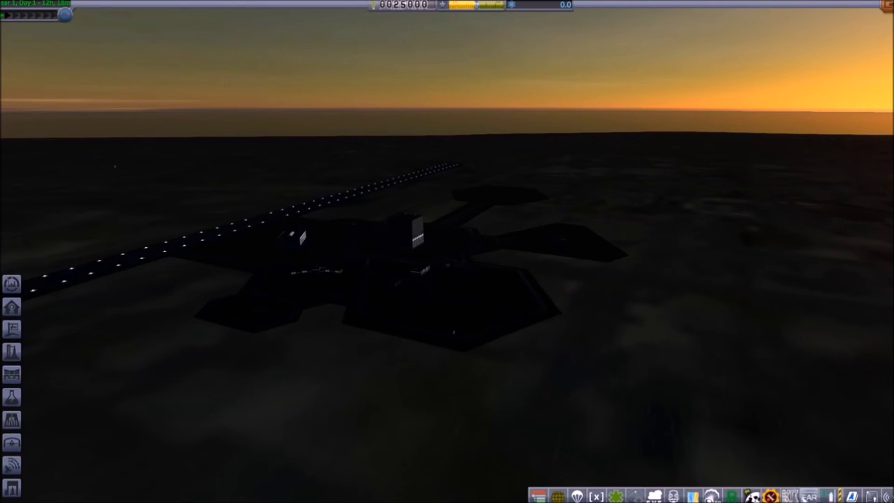
Reopen the StageRecovery settings, move the window fully into view, review its recovery options and close it
{"action": "left_click", "coordinate": [716, 496]}
{"action": "left_click_drag", "start_coordinate": [75, 29], "coordinate": [165, 106]}
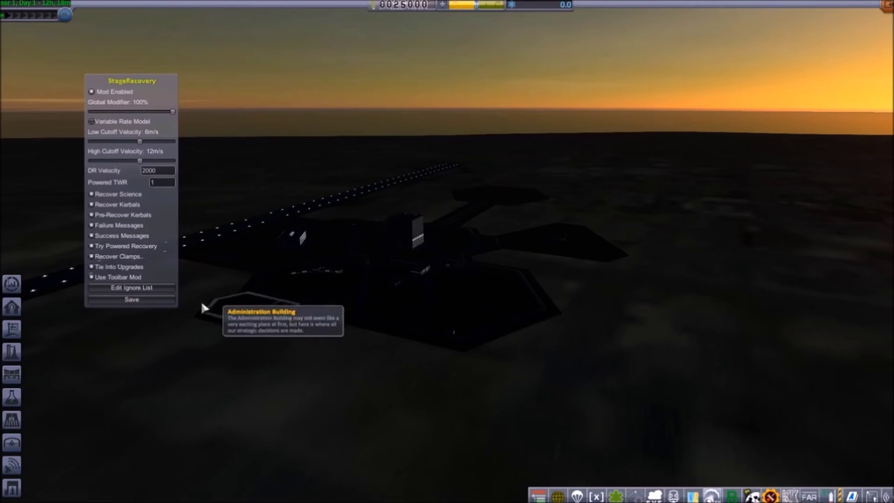
{"action": "left_click", "coordinate": [711, 493]}
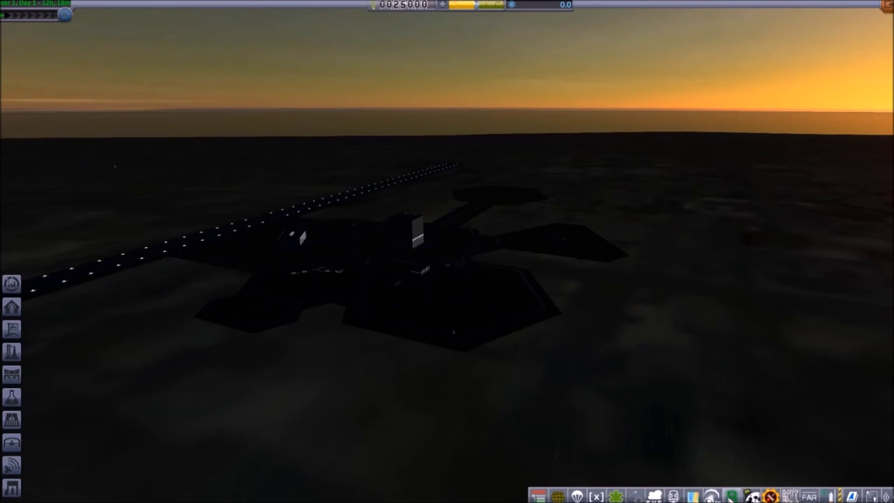
Open the time warp mod's window to examine its standard and physics warp rate options
{"action": "left_click", "coordinate": [732, 496]}
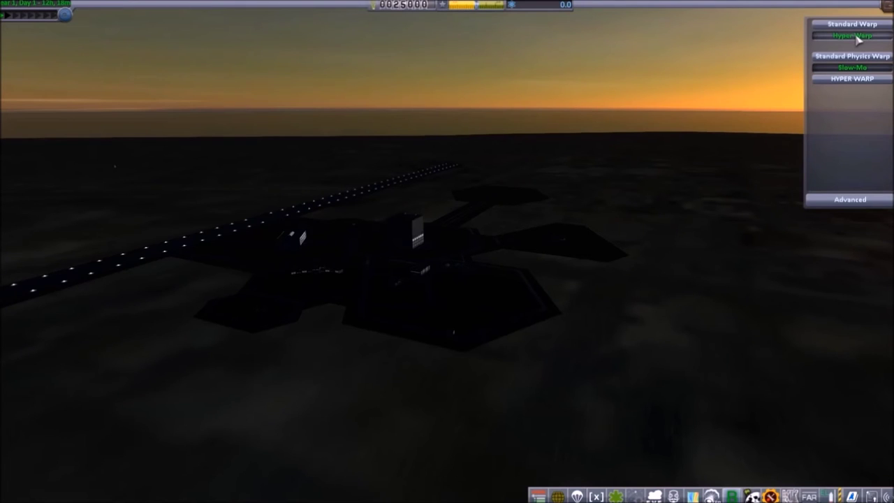